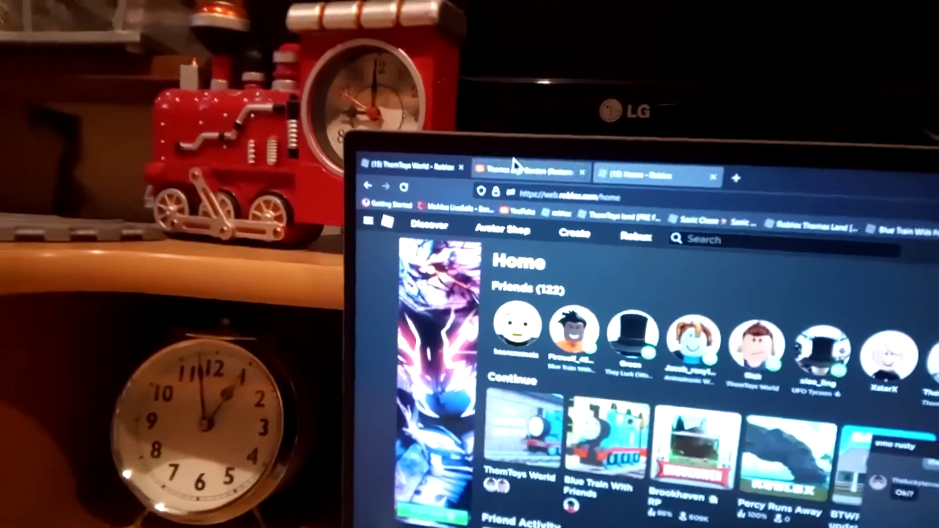
Step: Switch from the Roblox home page to YouTube and activate its search field
click(514, 169)
click(734, 235)
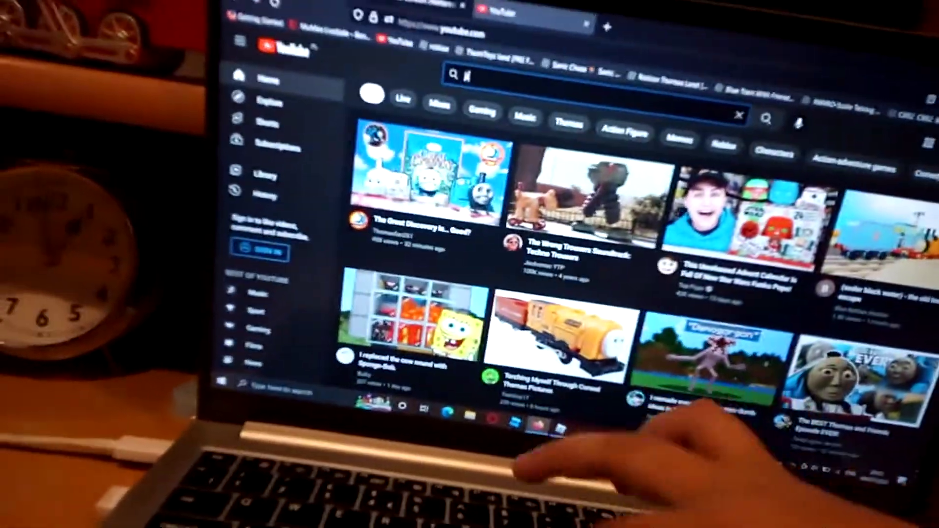
text(jinty the )
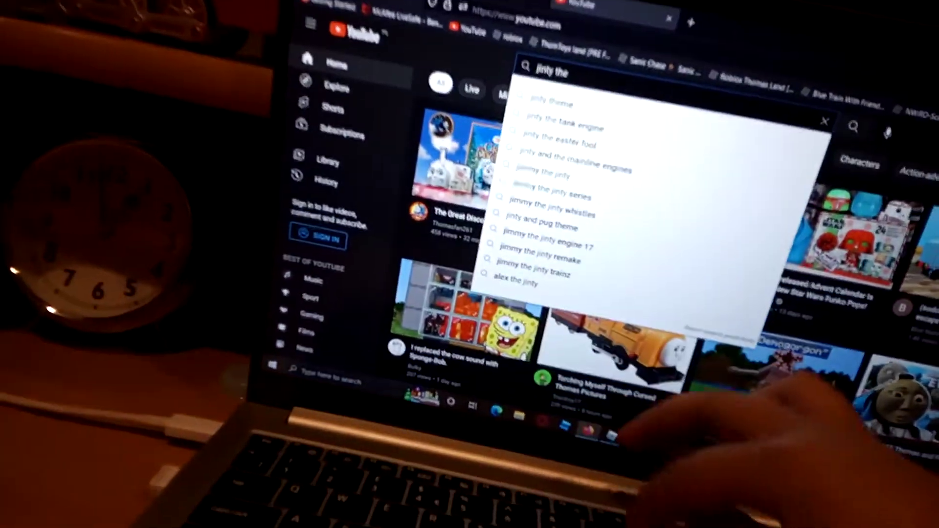
text(idiot d)
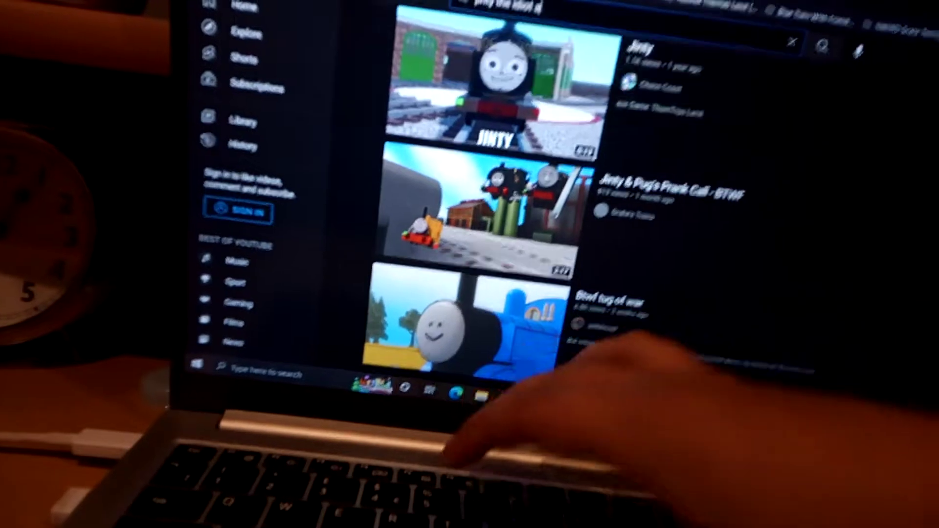
text(ri)
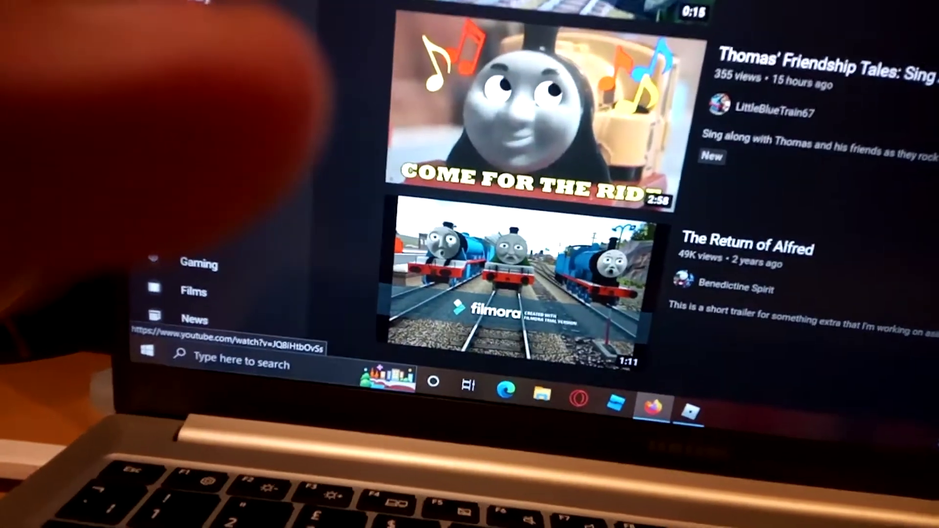
scroll(535, 220, down, 5)
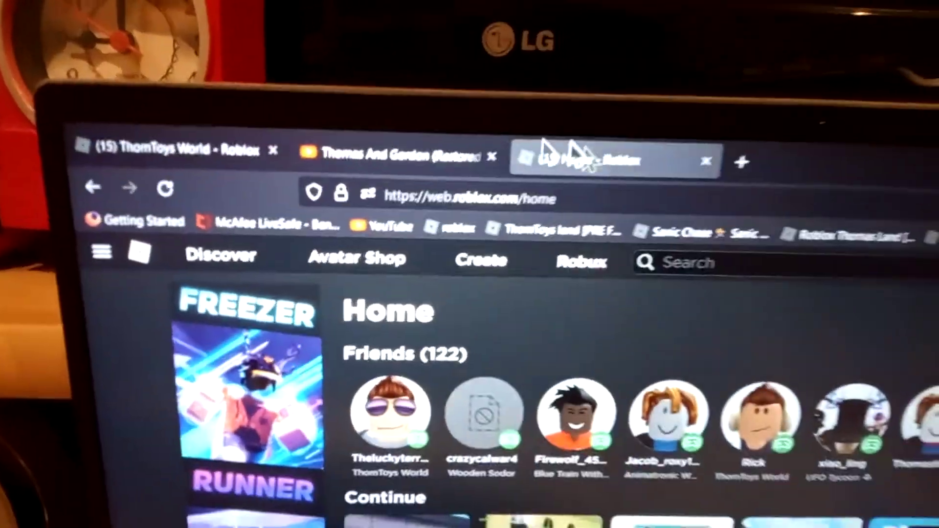
Step: Switch to the 'Thomas And Gordon (Restored)' video tab
click(338, 53)
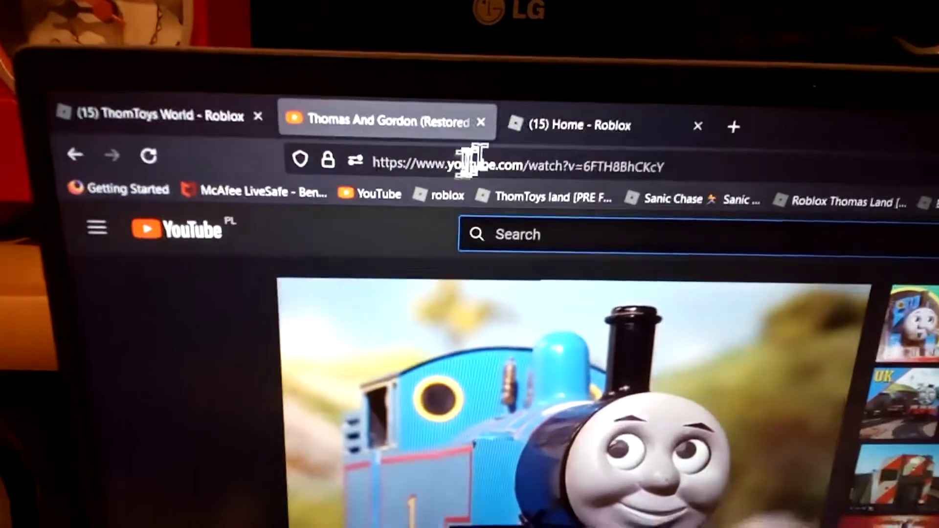